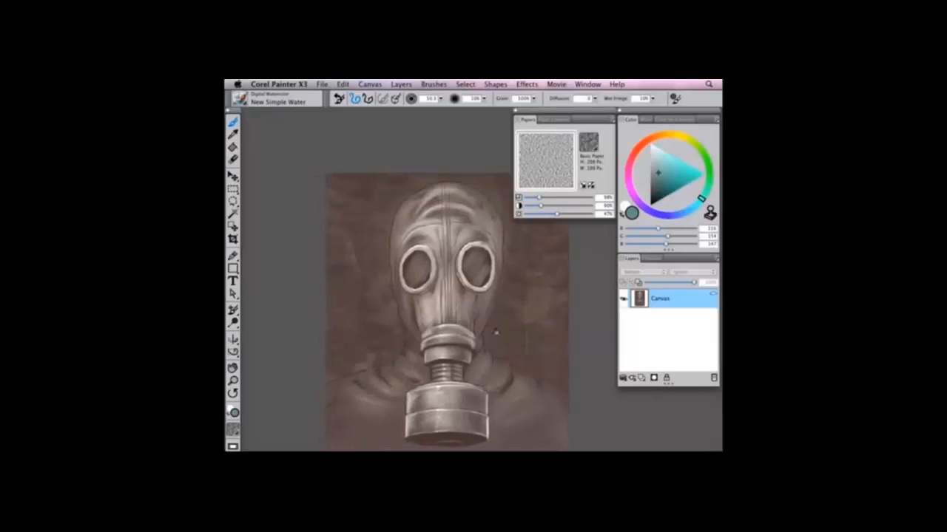
Step: Choose the New Simple Water variant from the Digital Watercolor brushes for coloring the gas mask painting
drag(497, 331, 503, 338)
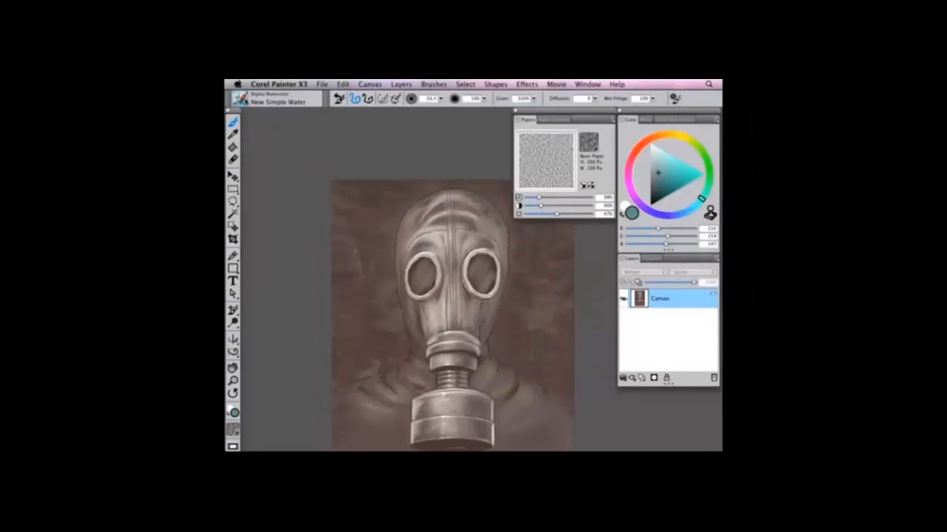
click(244, 99)
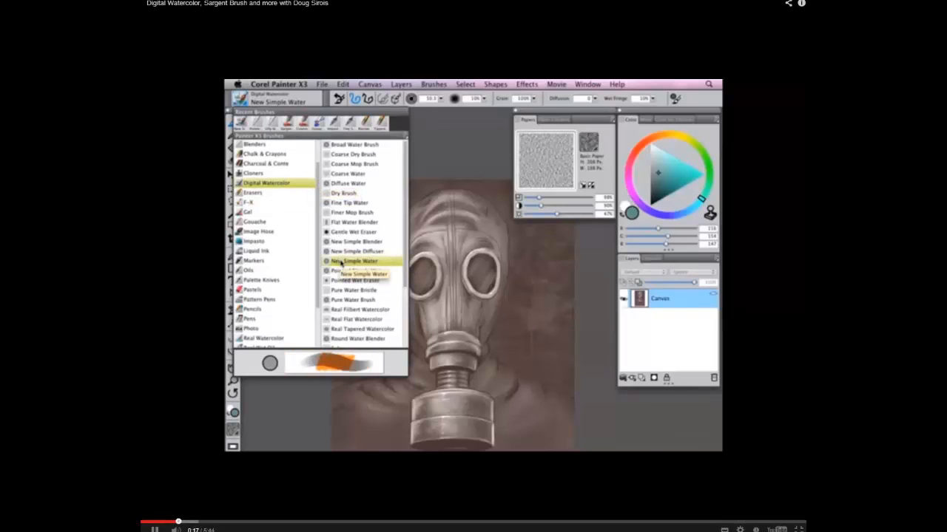
click(458, 267)
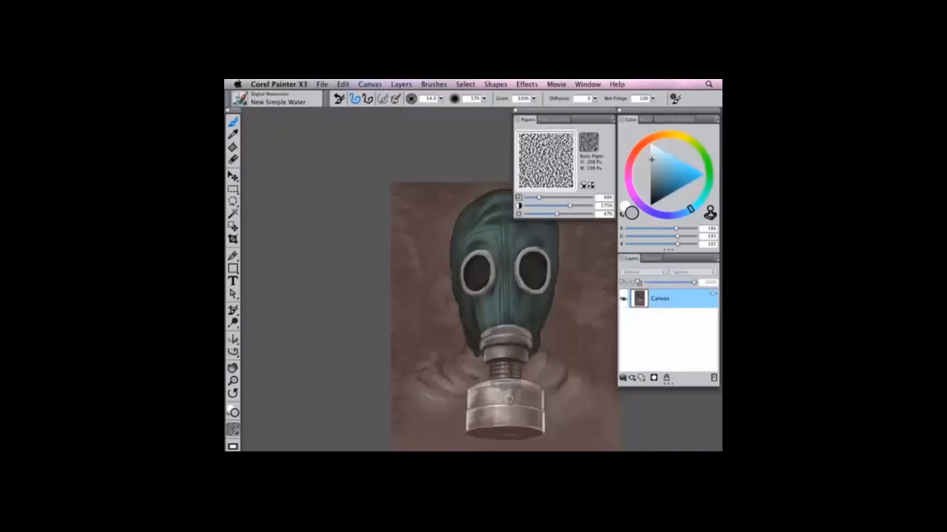
Step: Wash dark blue over the jacket and dark reddish brown over the background, and dry the digital watercolor
mouse_move(494, 392)
mouse_down()
mouse_move(510, 407)
mouse_move(492, 406)
mouse_move(503, 383)
mouse_up()
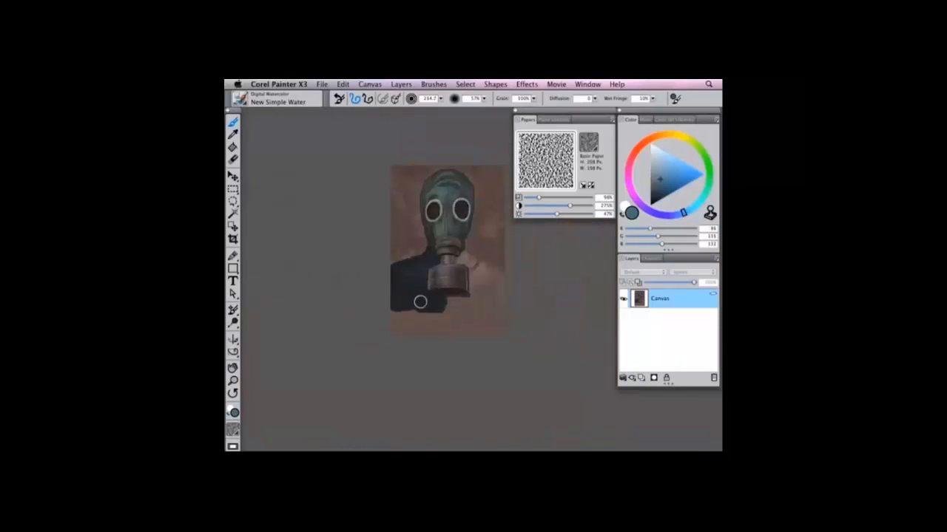
mouse_move(395, 302)
mouse_down()
mouse_move(385, 340)
mouse_move(401, 311)
mouse_move(404, 336)
mouse_move(409, 304)
mouse_move(410, 342)
mouse_move(418, 312)
mouse_move(471, 314)
mouse_move(417, 316)
mouse_move(424, 333)
mouse_move(507, 333)
mouse_move(481, 315)
mouse_up()
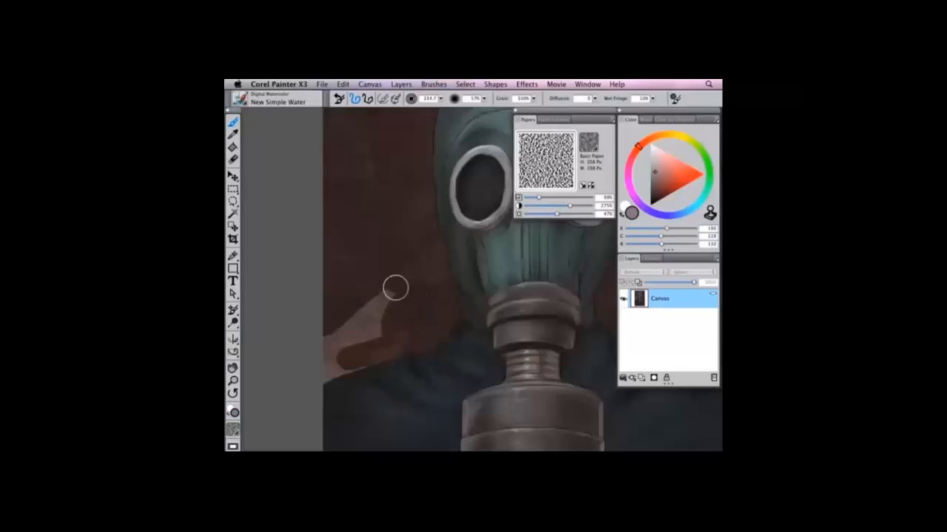
mouse_move(395, 286)
mouse_down()
mouse_move(326, 332)
mouse_move(329, 363)
mouse_move(315, 374)
mouse_move(326, 369)
mouse_up()
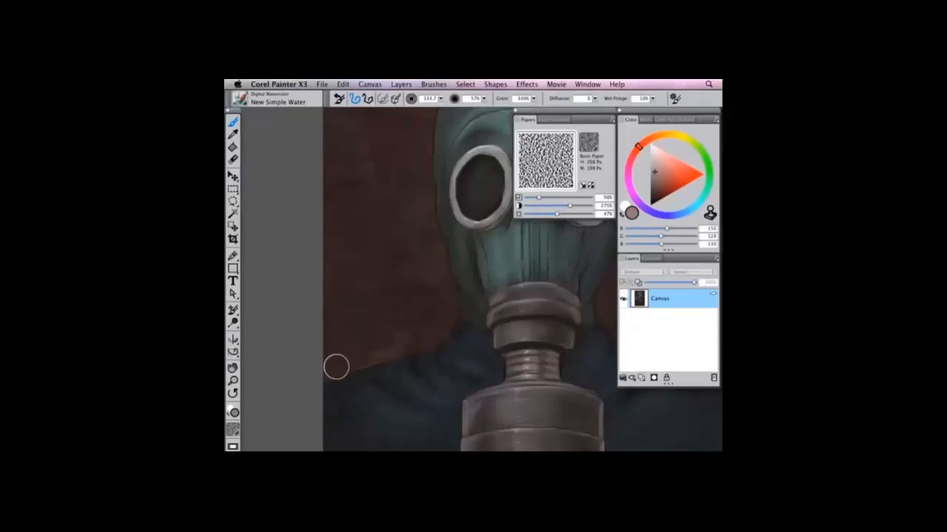
click(403, 84)
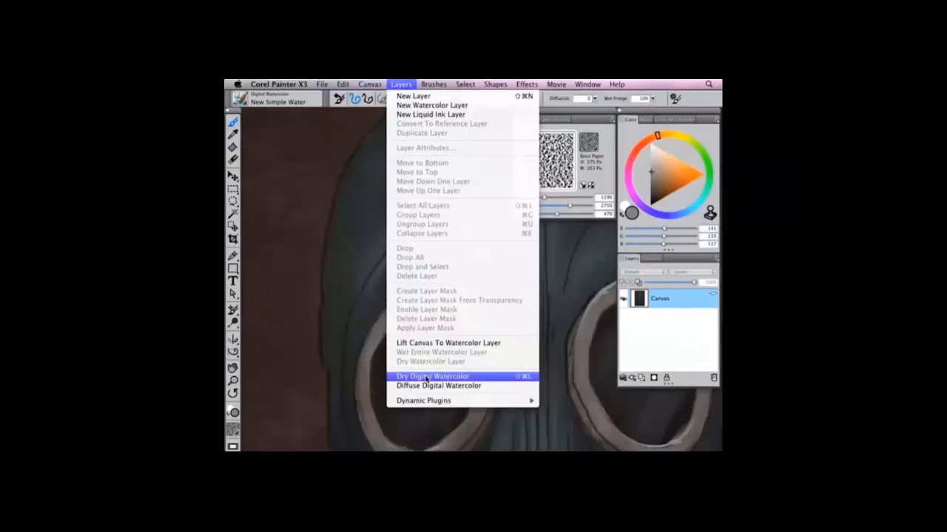
click(426, 377)
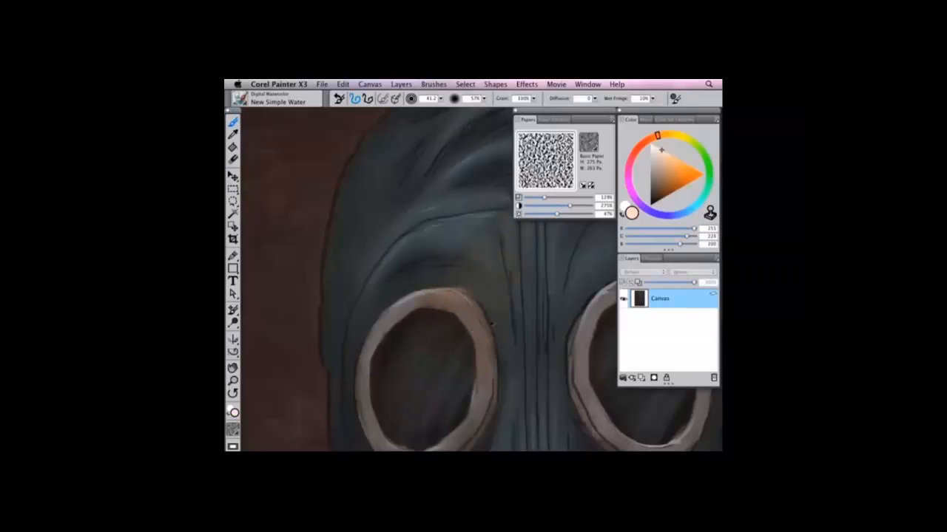
Step: Try a light blue watercolor wash over the left eyepiece and forehead of the mask, and undo it
click(694, 205)
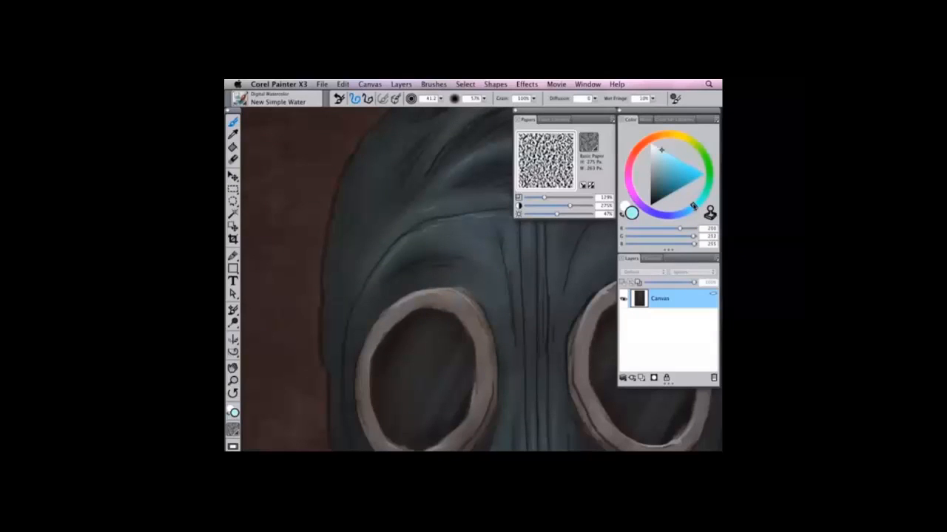
click(668, 161)
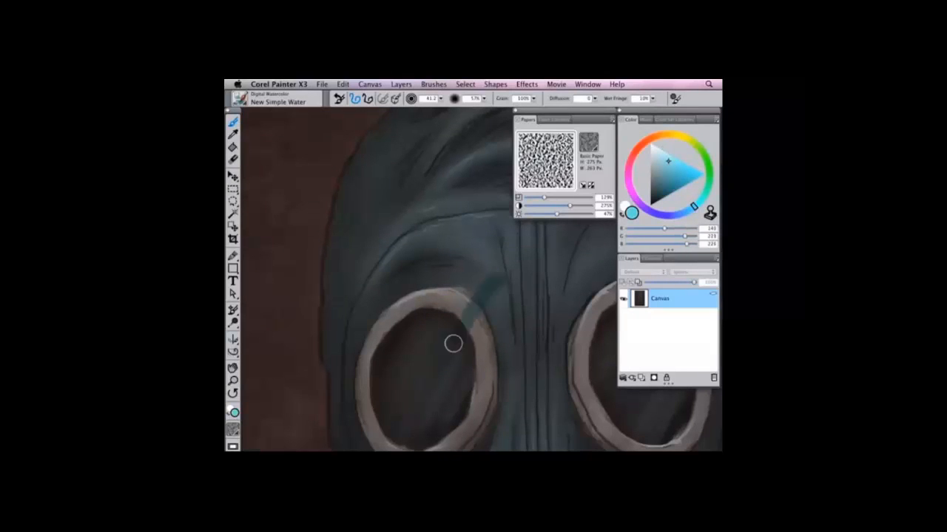
mouse_move(452, 342)
mouse_down()
mouse_move(504, 262)
mouse_move(490, 259)
mouse_move(434, 339)
mouse_move(426, 327)
mouse_move(500, 227)
mouse_move(302, 299)
mouse_move(298, 213)
mouse_move(289, 309)
mouse_move(321, 321)
mouse_move(364, 265)
mouse_move(341, 170)
mouse_move(302, 153)
mouse_move(359, 172)
mouse_move(434, 235)
mouse_up()
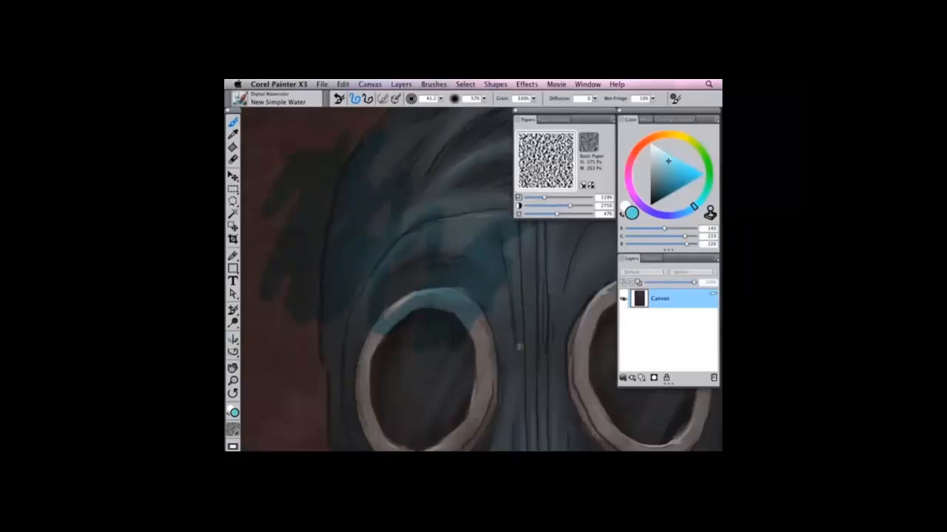
scroll(523, 345, down, 2)
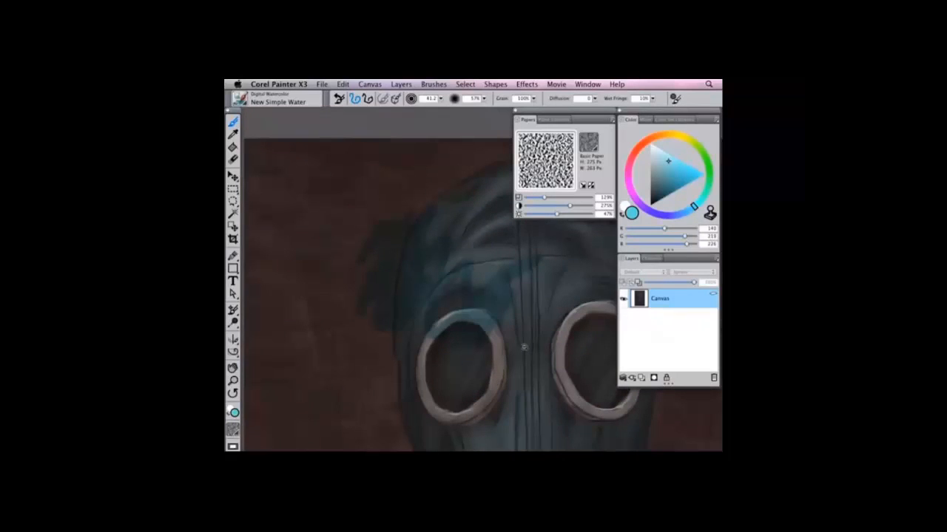
key(super+z)
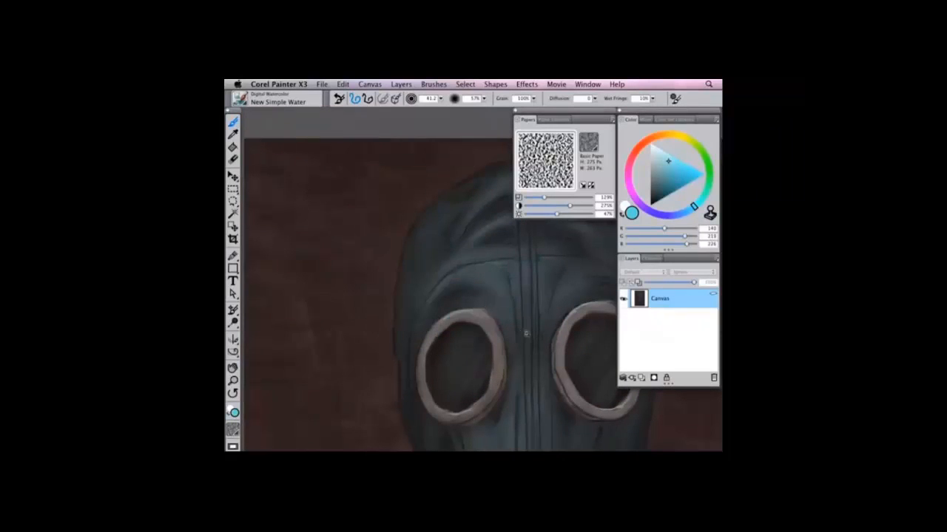
Step: Switch to the Sargent Brush variant of the Artists brushes for working on the mask's lower right edge
scroll(526, 333, down, 3)
scroll(530, 370, down, 2)
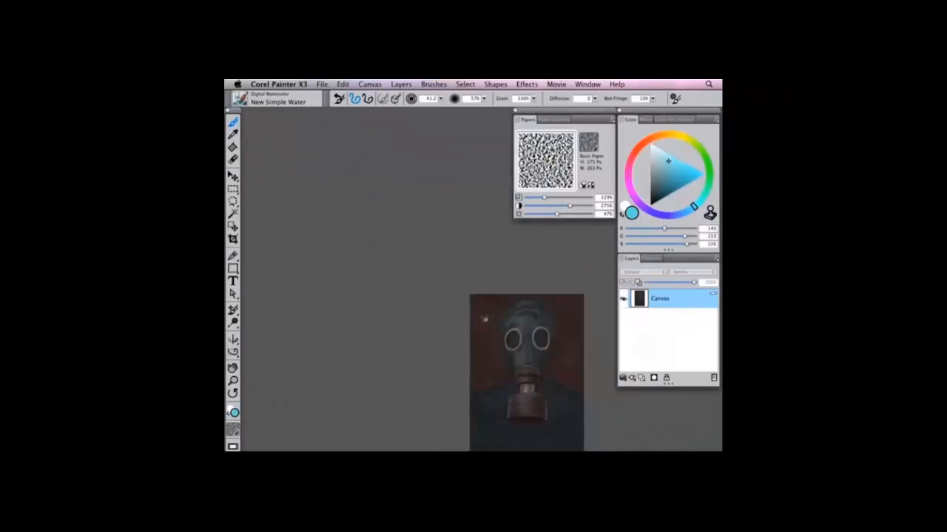
scroll(485, 318, right, 3)
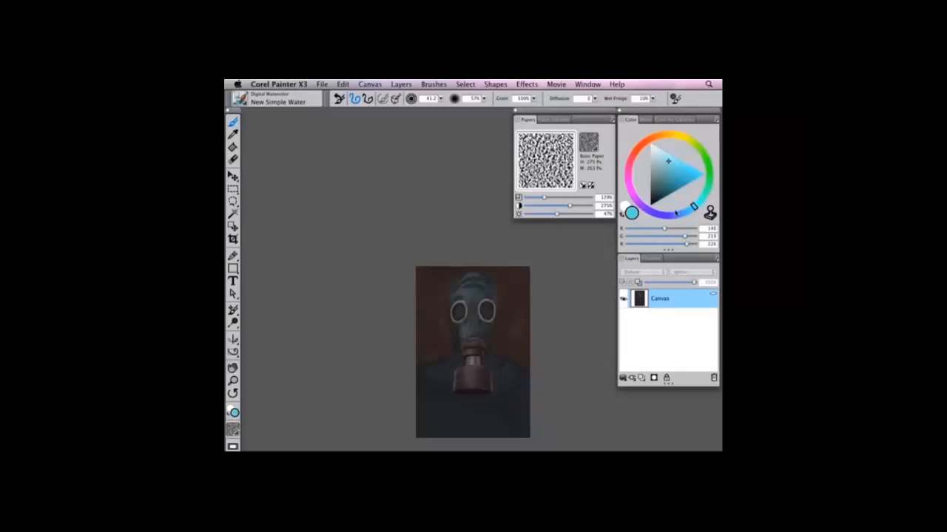
drag(490, 303, 520, 349)
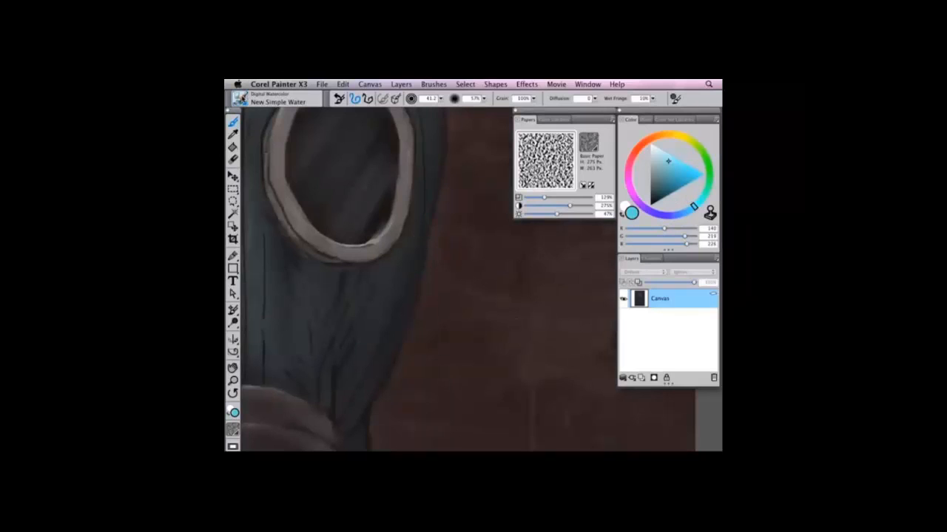
click(238, 97)
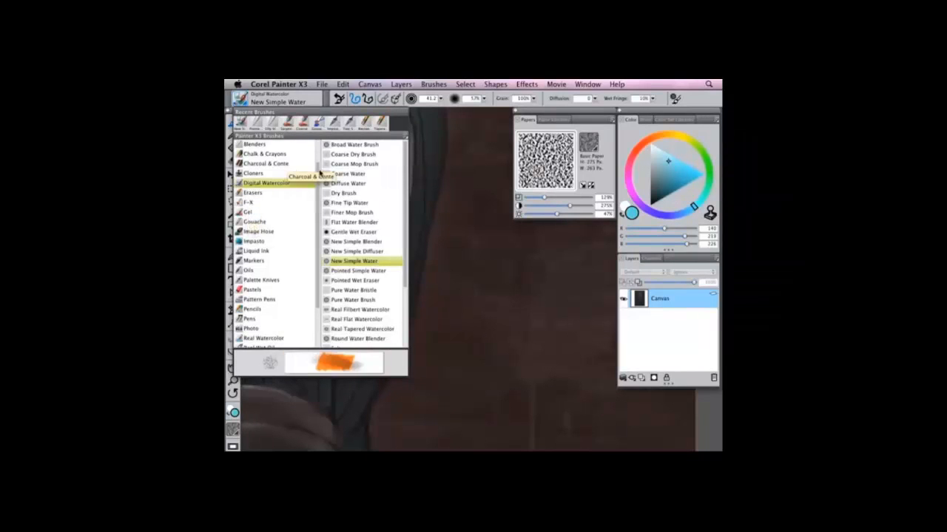
scroll(274, 166, up, 3)
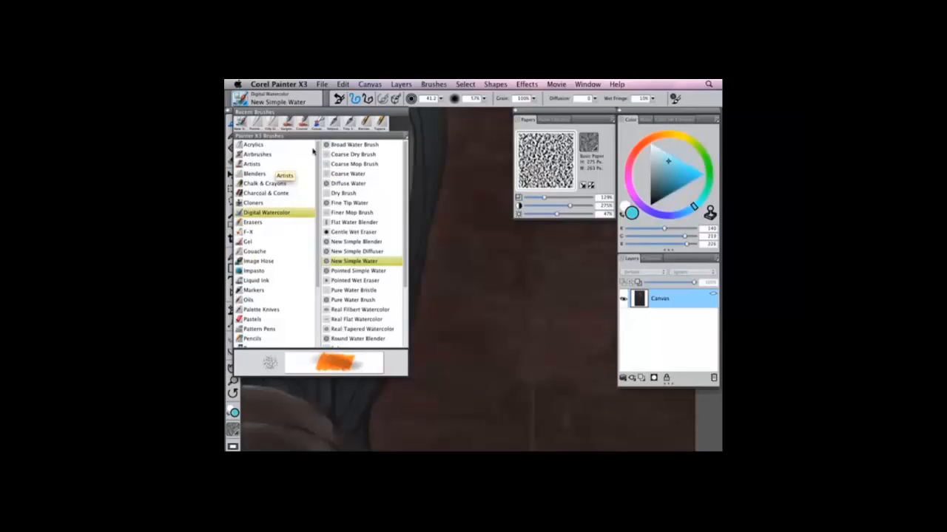
click(310, 163)
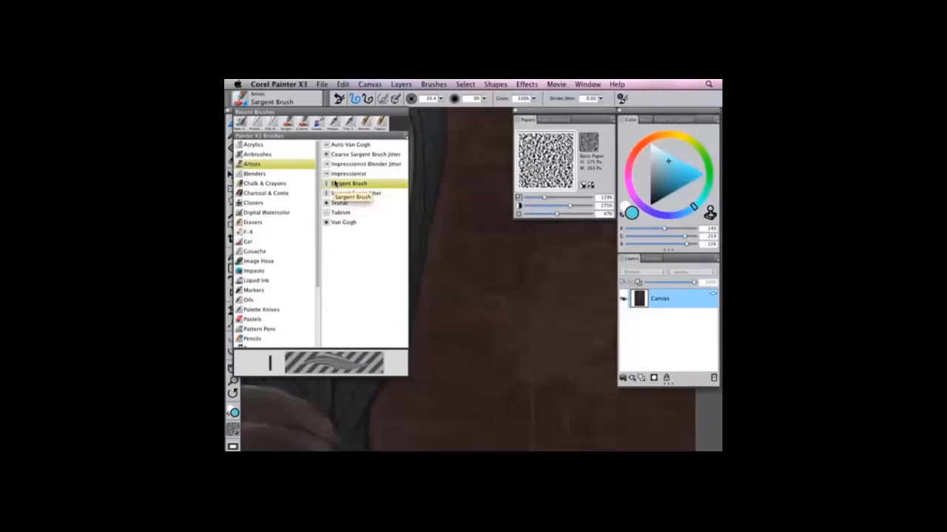
click(335, 183)
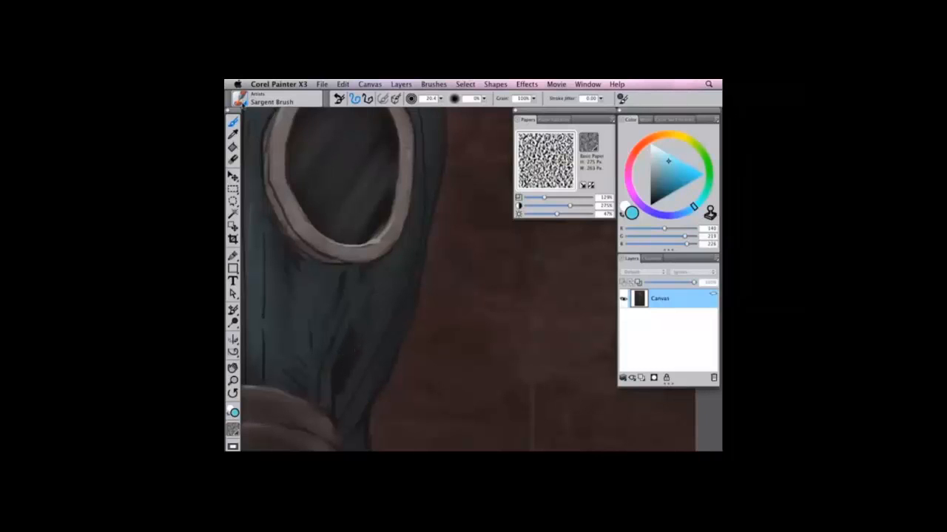
Step: Switch to the Coarse Sargent Brush Jitter and stroke from the mask's lower right edge into the background
click(240, 99)
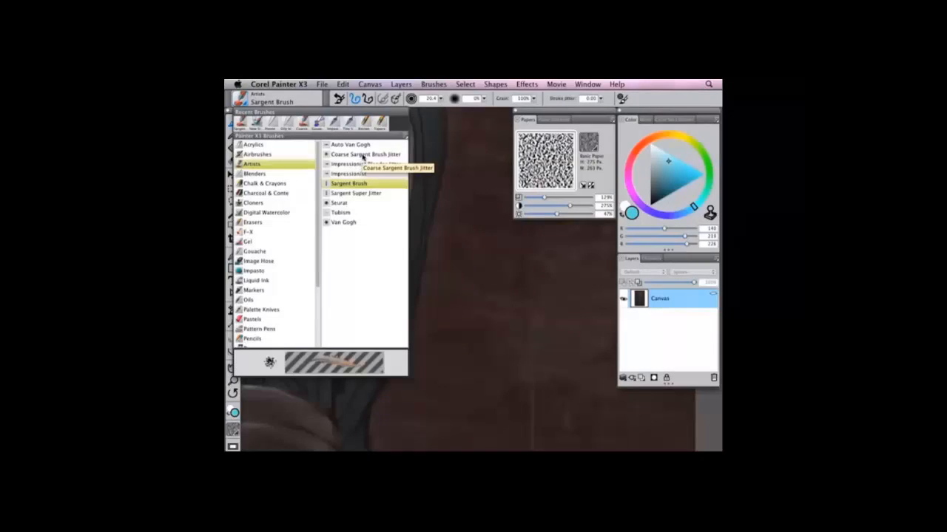
click(363, 156)
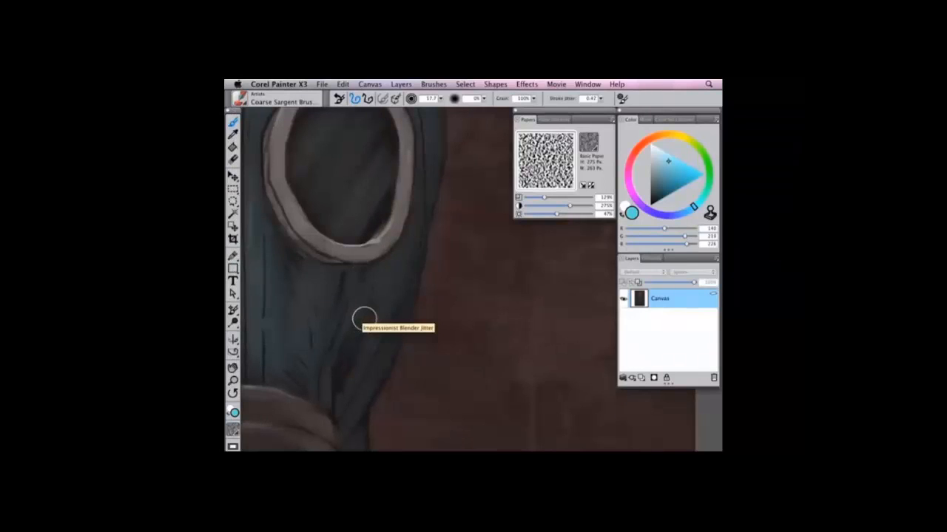
drag(408, 340, 515, 340)
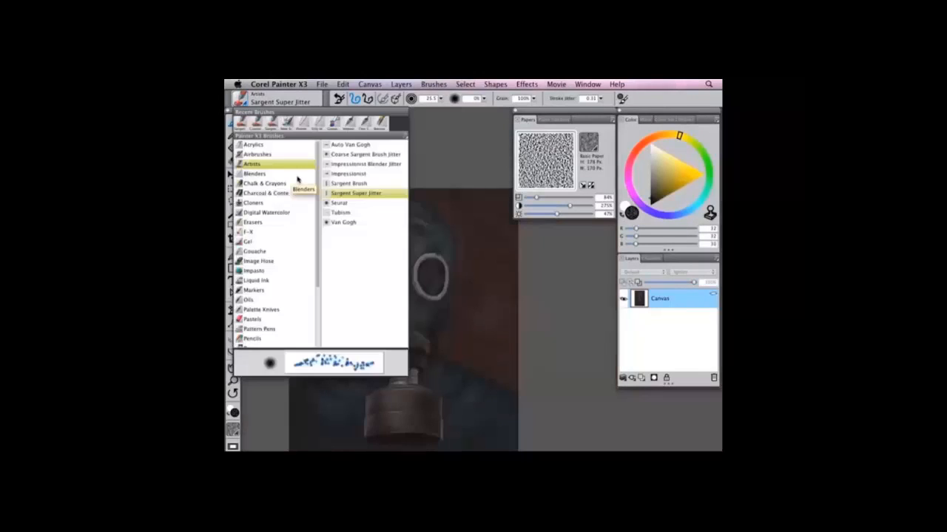
Step: Choose the Grainy Water blender and soften the dark crease line below the left eyepiece
click(296, 174)
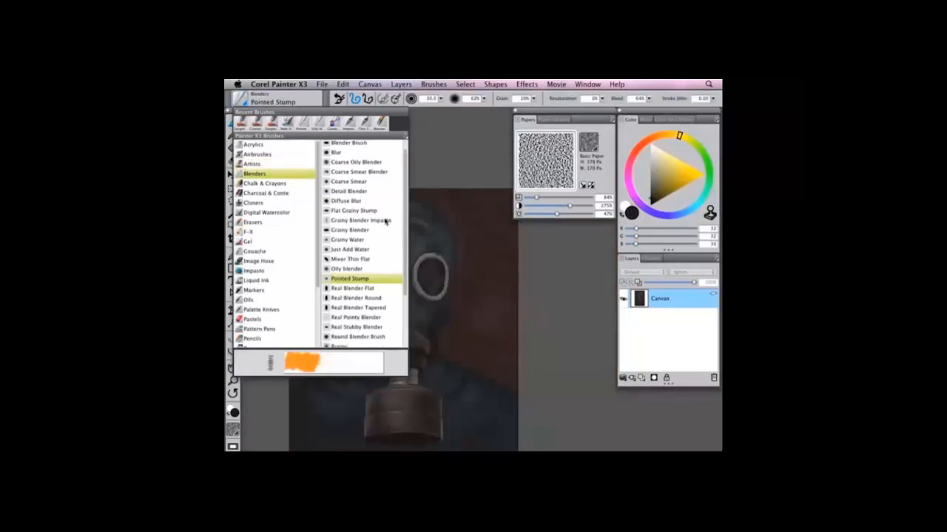
scroll(361, 237, down, 1)
click(359, 241)
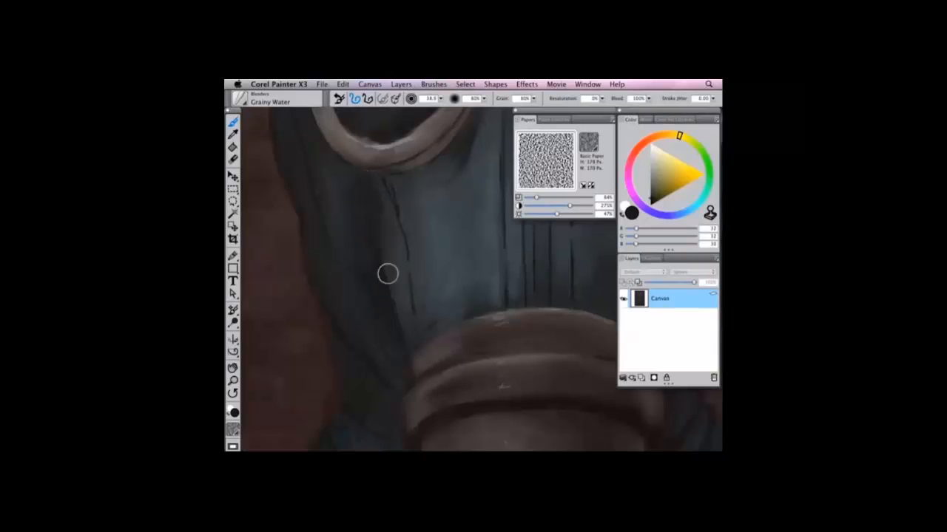
mouse_move(402, 216)
mouse_down()
mouse_move(406, 240)
mouse_move(393, 193)
mouse_move(410, 239)
mouse_up()
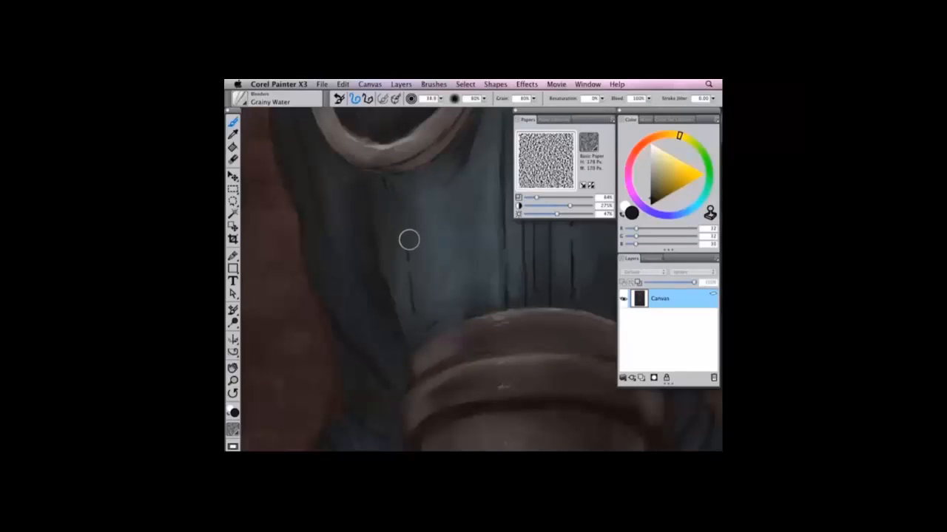
Step: Shrink the Grainy Water brush and raise its resaturation to paint with a color sampled from the mask's lower left side
key(bracketleft)
key(bracketleft)
key(bracketleft)
key(bracketleft)
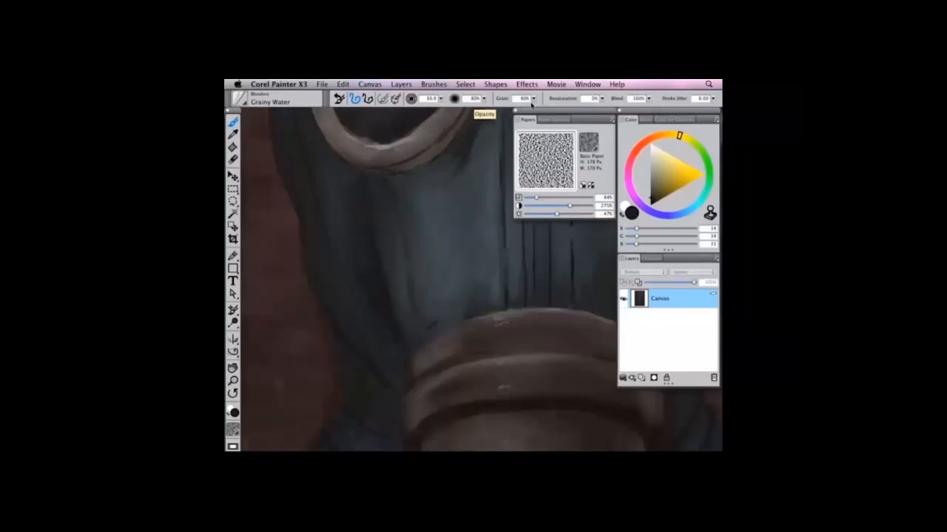
drag(602, 100, 574, 108)
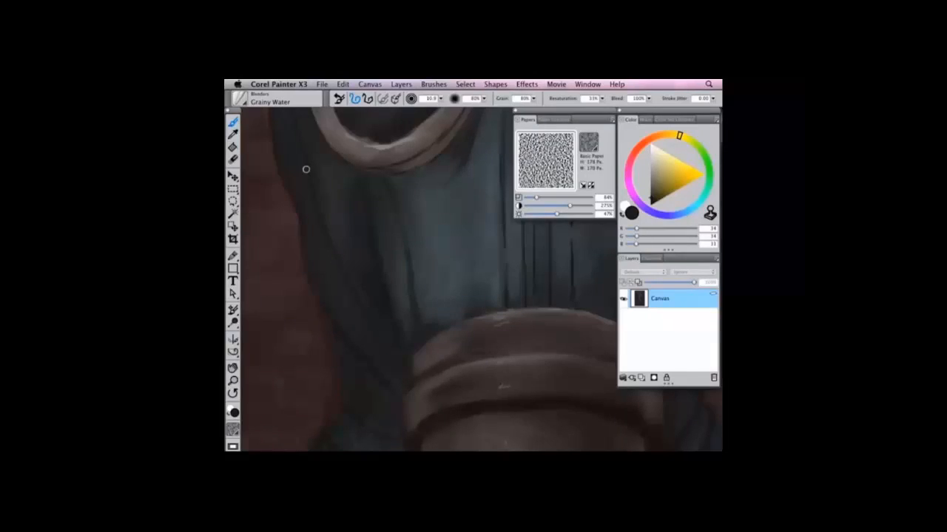
alt+click(340, 327)
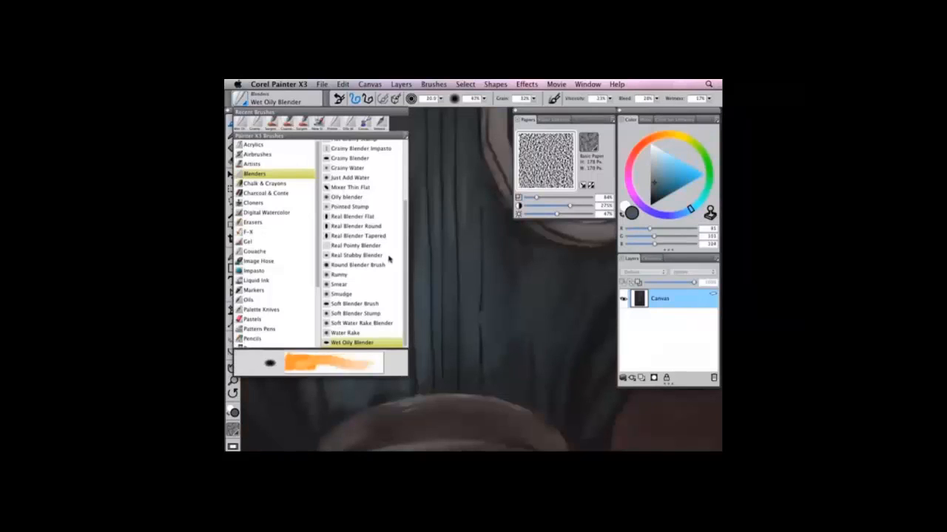
Step: Choose the Water Rake blender and set its resaturation to 40%
scroll(405, 282, up, 1)
drag(405, 282, 406, 292)
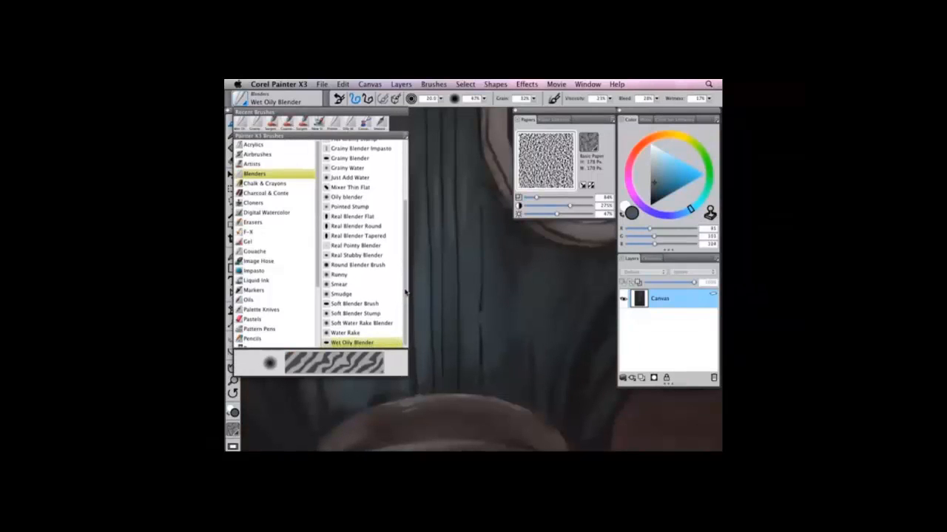
click(356, 334)
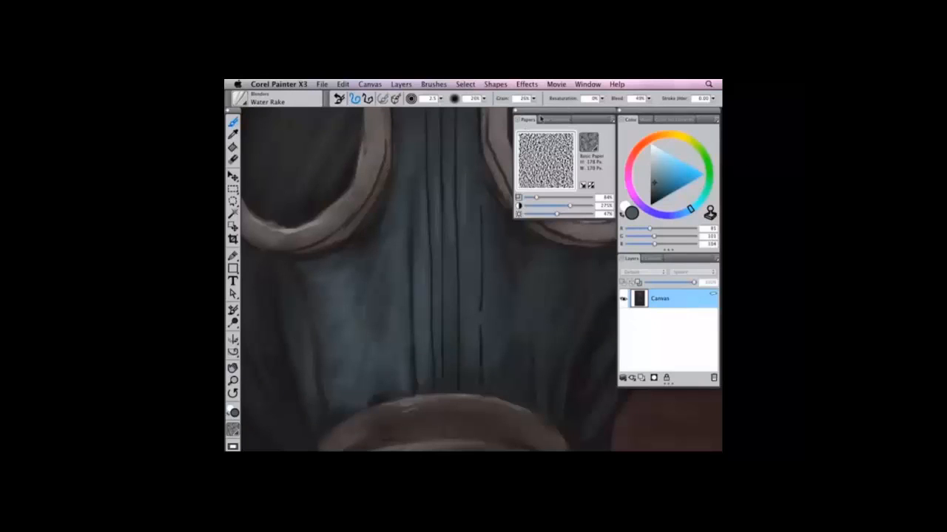
click(602, 99)
click(591, 107)
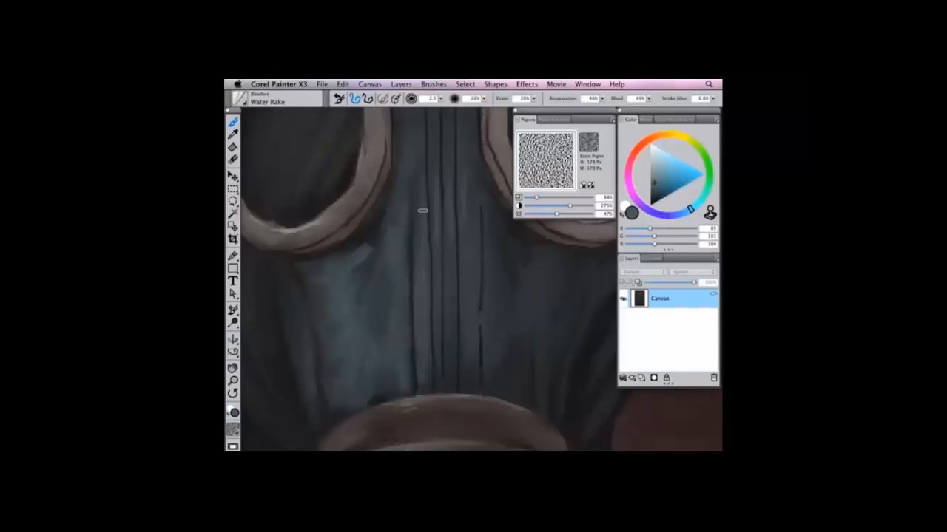
Step: Rake strokes over the mask between the left eyepiece and center seam, lowering the resaturation to blend above the mouthpiece
drag(407, 284, 428, 241)
drag(367, 274, 389, 237)
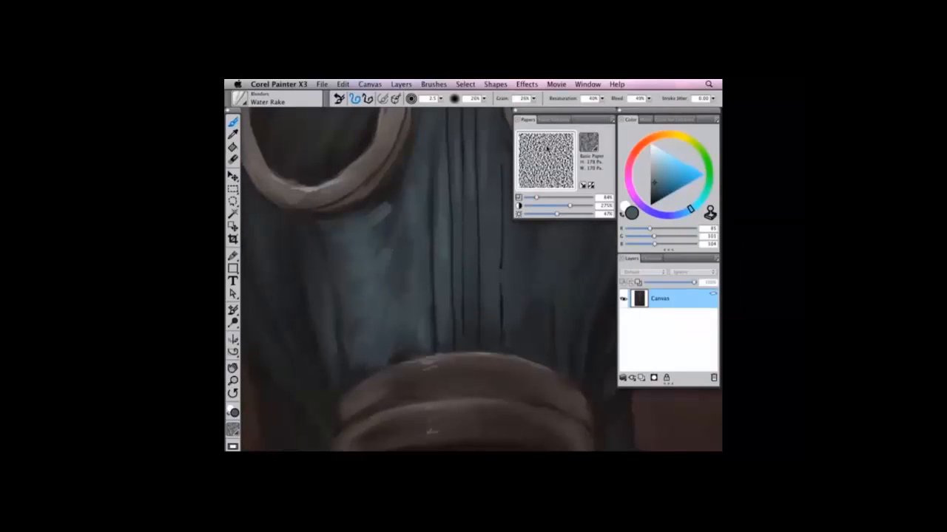
drag(600, 102, 566, 106)
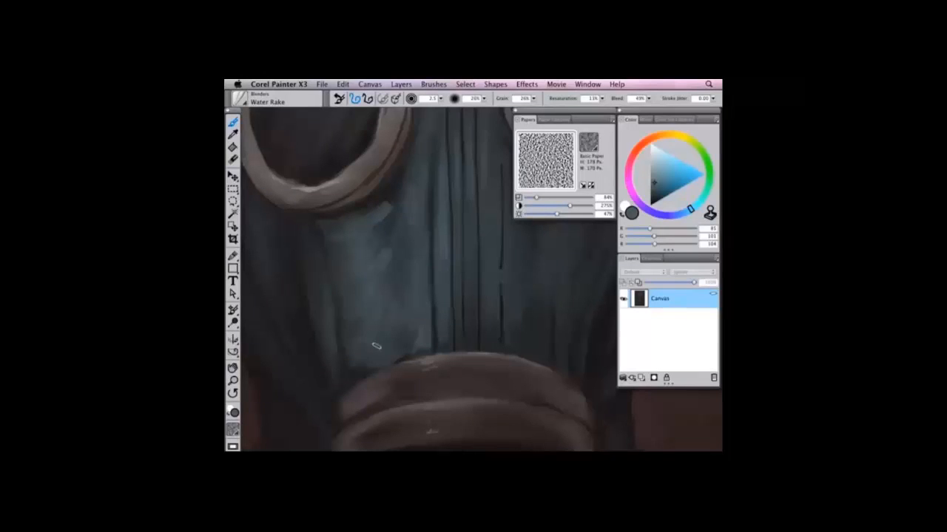
drag(390, 321, 414, 320)
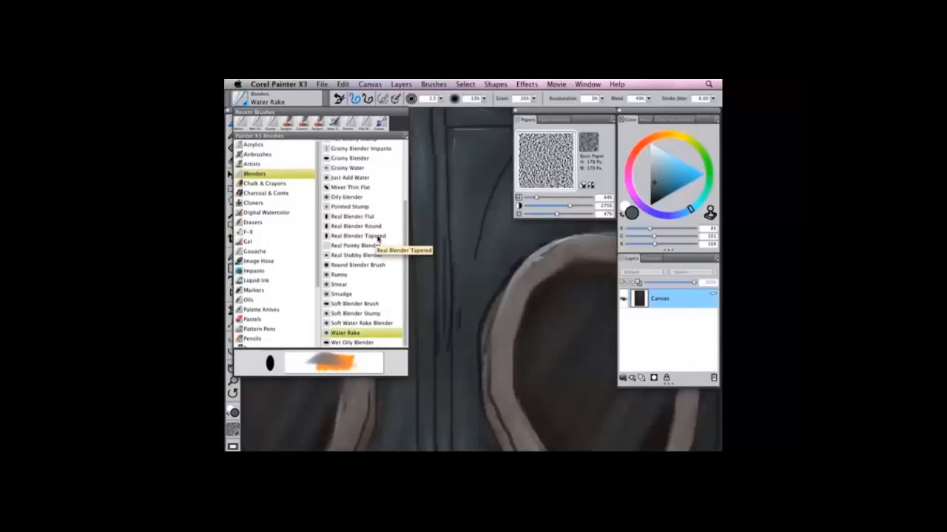
Step: Blend the mask's center seam and forehead folds with the Real Blender Tapered brush, raising its Feature value to 3.7
click(378, 237)
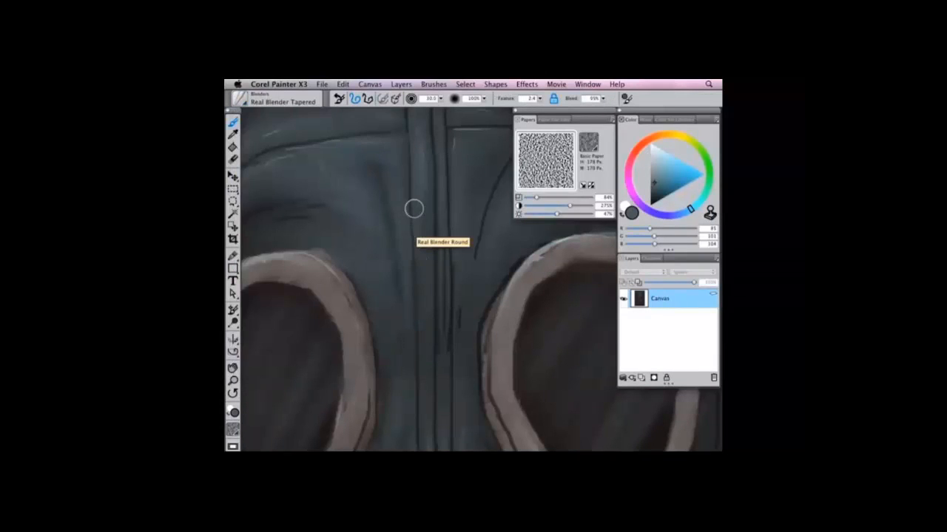
drag(420, 142, 416, 235)
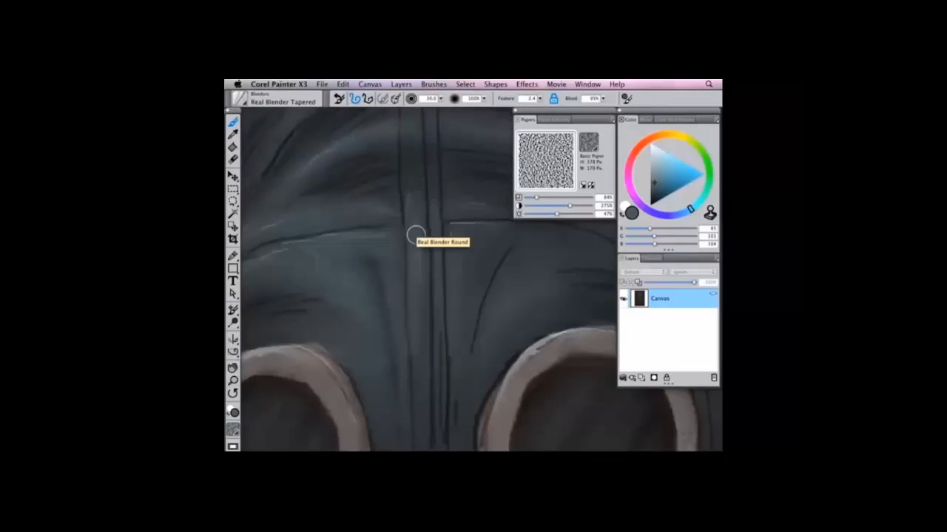
mouse_move(412, 192)
mouse_down()
mouse_move(412, 259)
mouse_move(454, 304)
mouse_up()
drag(525, 99, 539, 100)
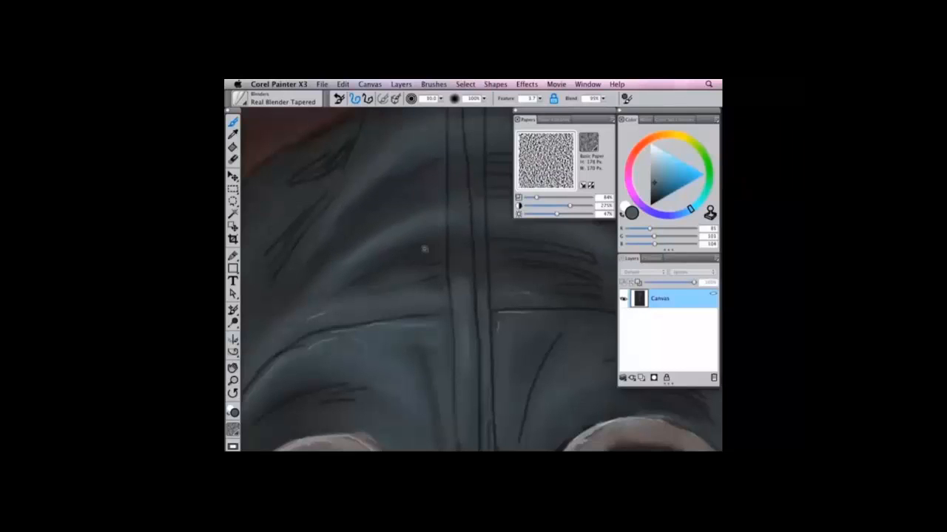
scroll(424, 248, down, 3)
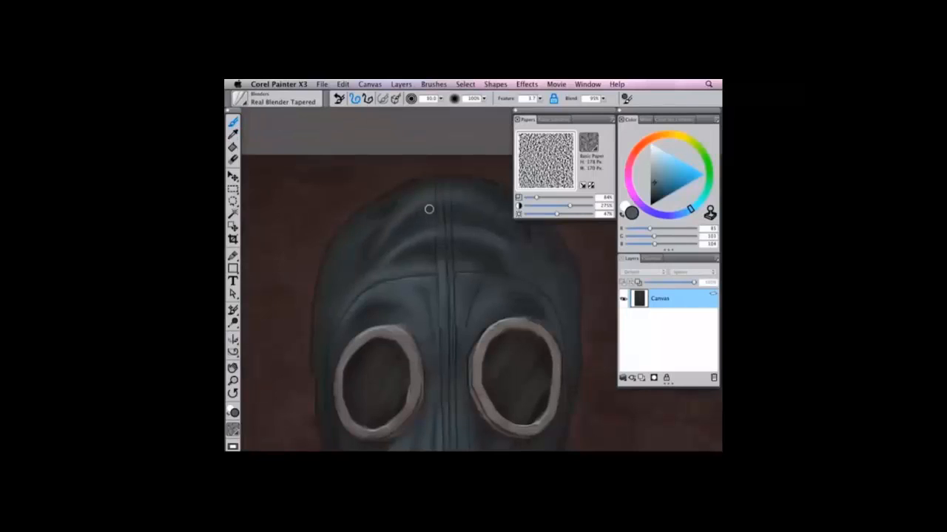